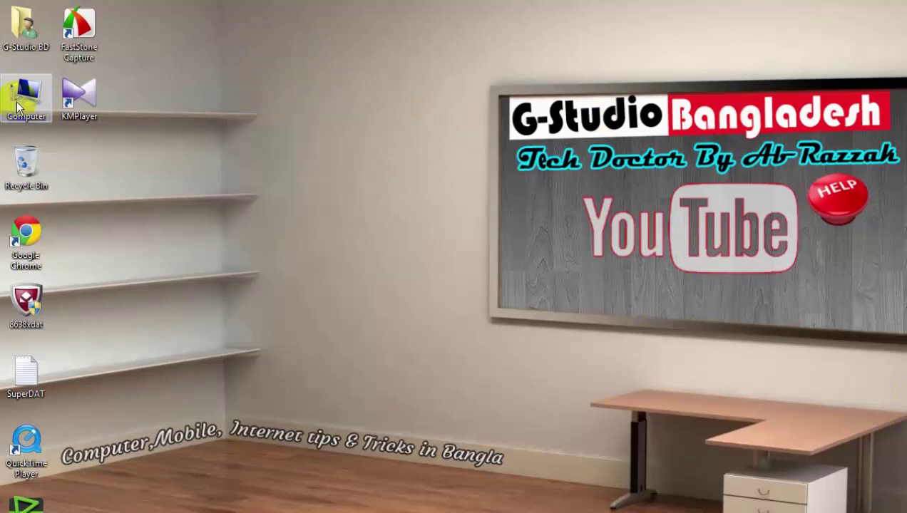
Step: Browse to the Adobe Photoshop CS3 Extended folder within the software collection on the TOTERA_H2 (G:) drive
double_click(22, 99)
double_click(194, 135)
double_click(199, 118)
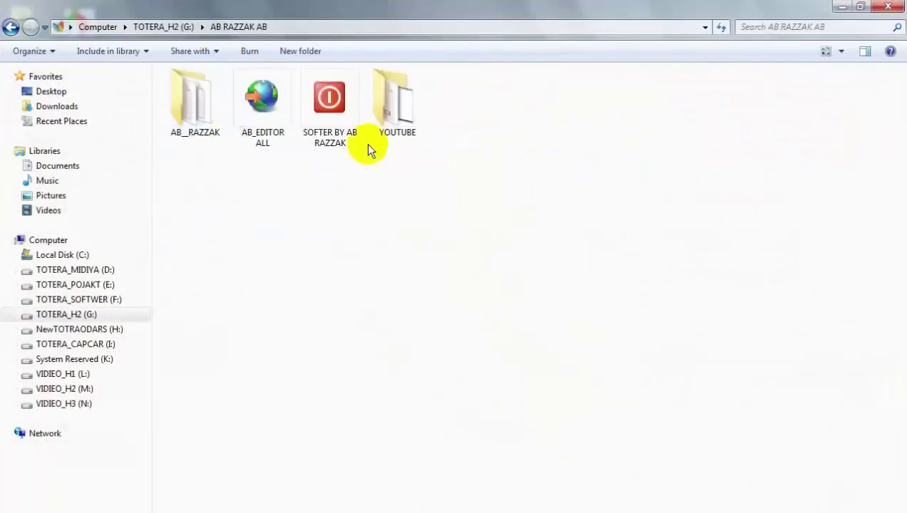
double_click(328, 93)
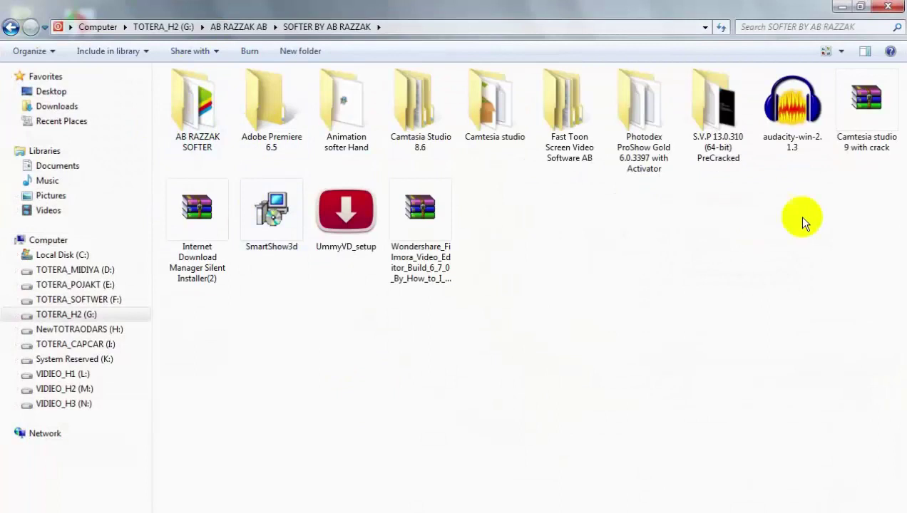
double_click(196, 107)
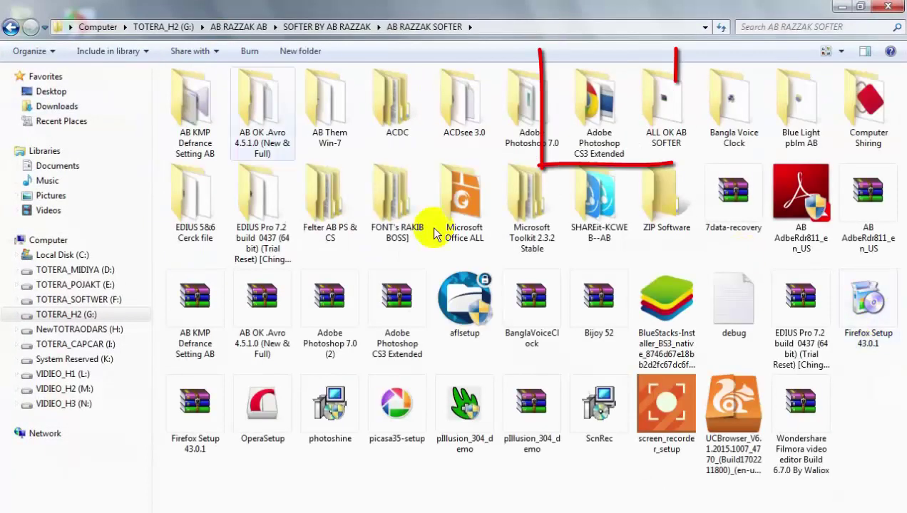
left_click(585, 139)
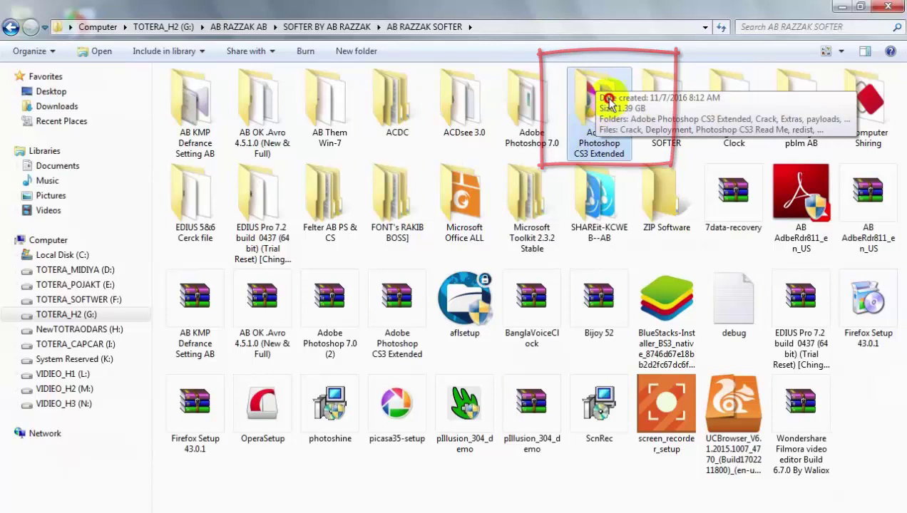
double_click(591, 141)
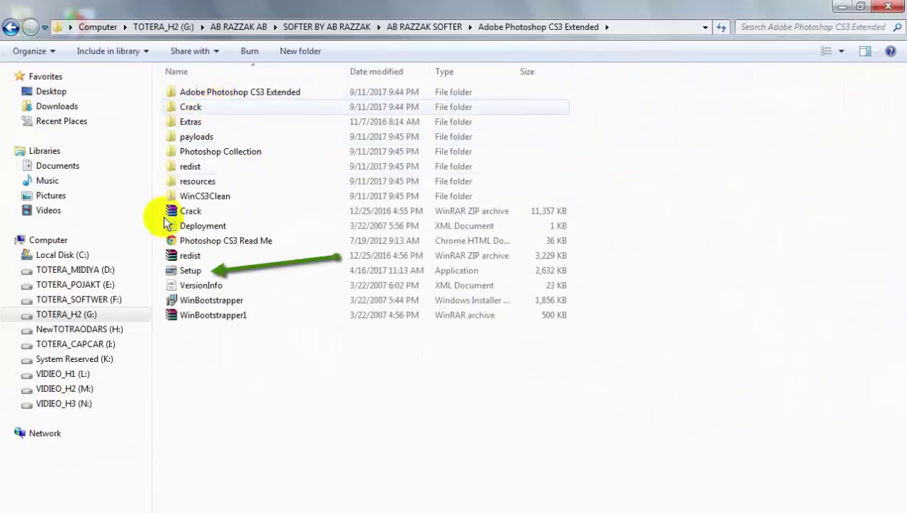
Step: Run Setup to install Photoshop CS3, accepting the license agreement and keeping the default location on Local Disk (C:)
left_click(181, 275)
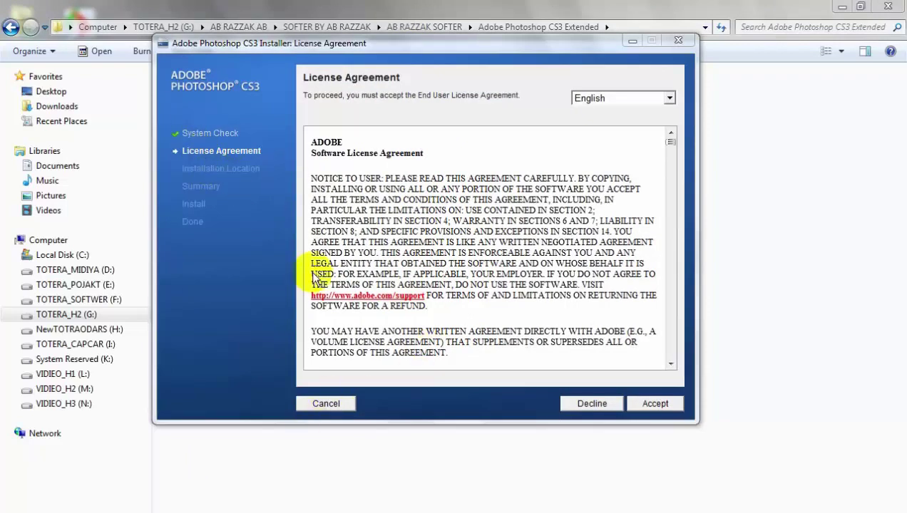
scroll(547, 209, "down", 10)
left_click_drag(669, 156, 587, 397)
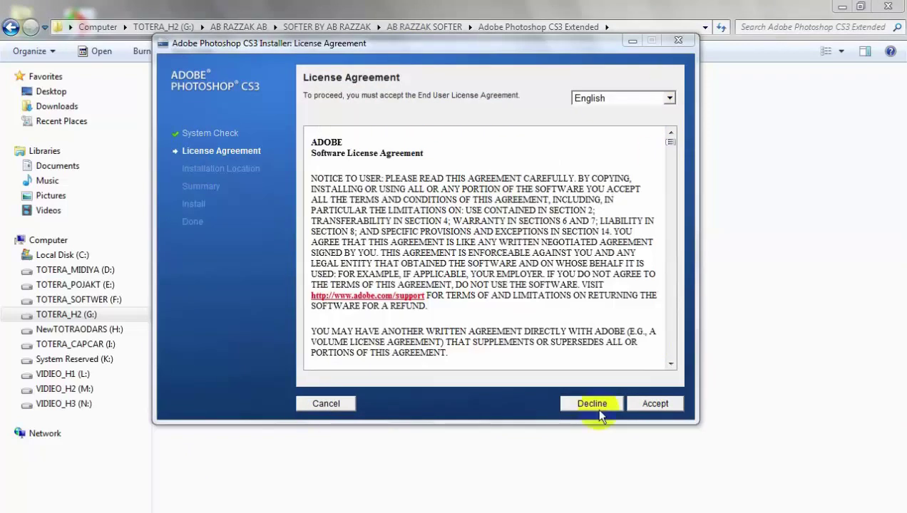
left_click(656, 404)
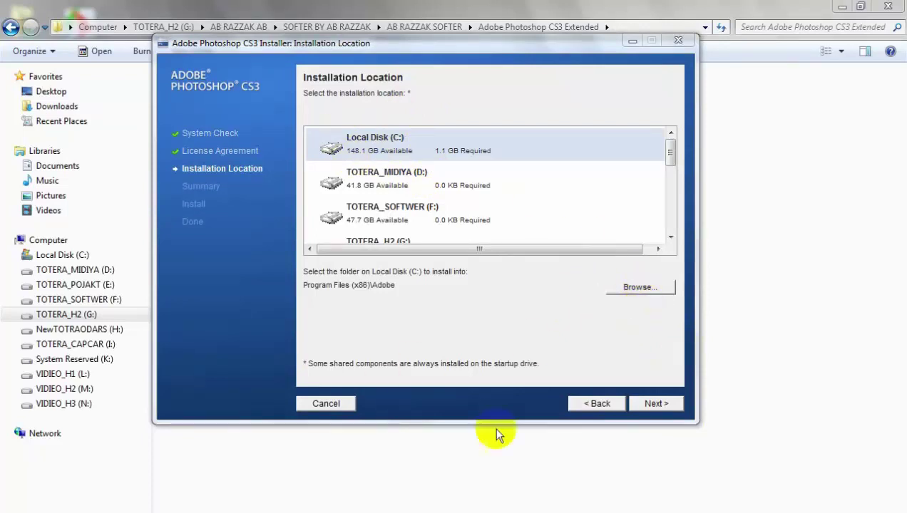
left_click(654, 405)
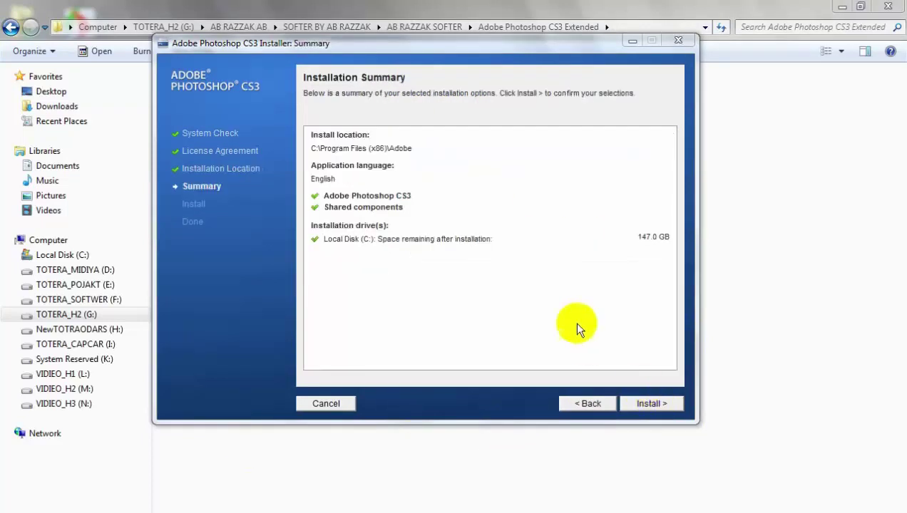
left_click(672, 414)
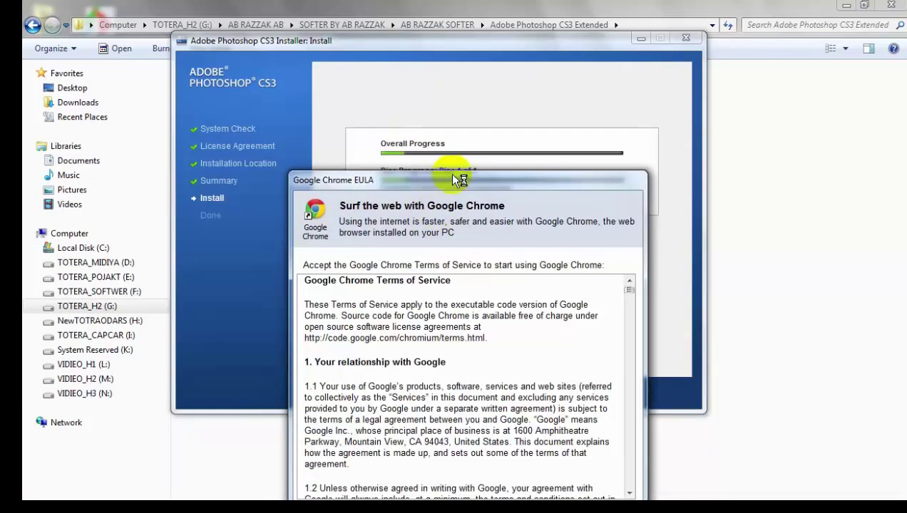
Step: Accept the Google Chrome terms of service to run Chrome, and maximize its browser window
left_click_drag(456, 179, 427, 93)
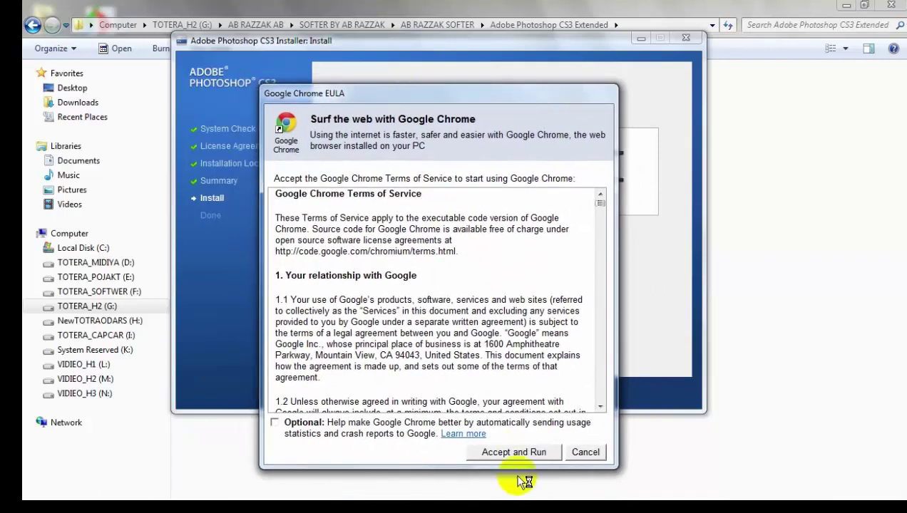
left_click(513, 452)
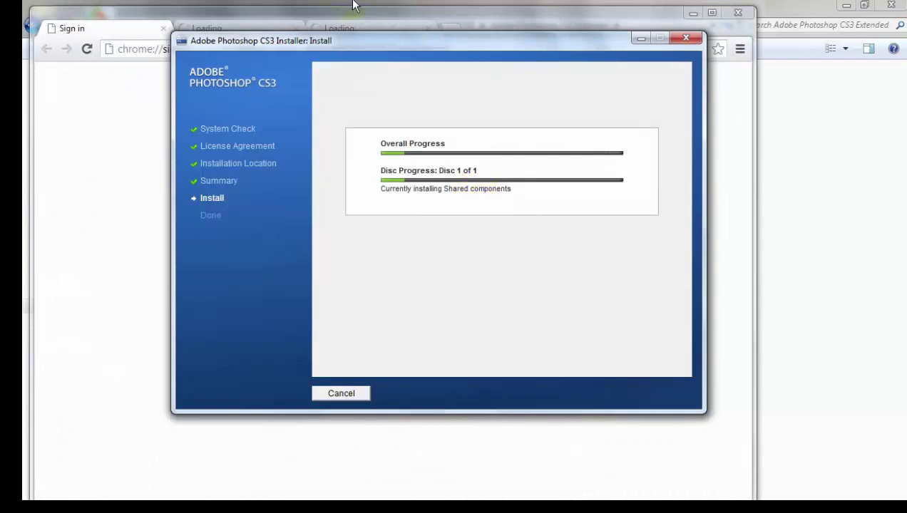
left_click_drag(397, 11, 374, 6)
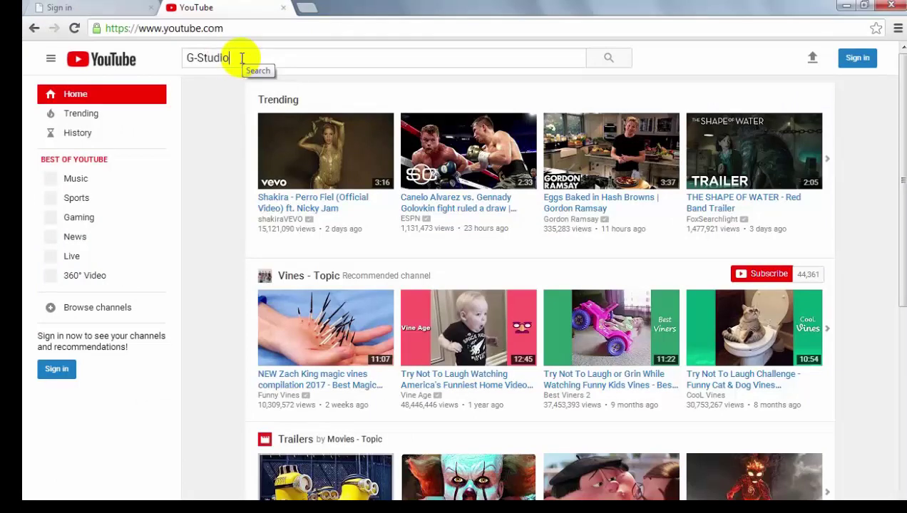
Step: Search YouTube for "G-Studio Bd" and open the G-Studio Bangladesh channel's videos, pausing the channel's featured video
type("Bo")
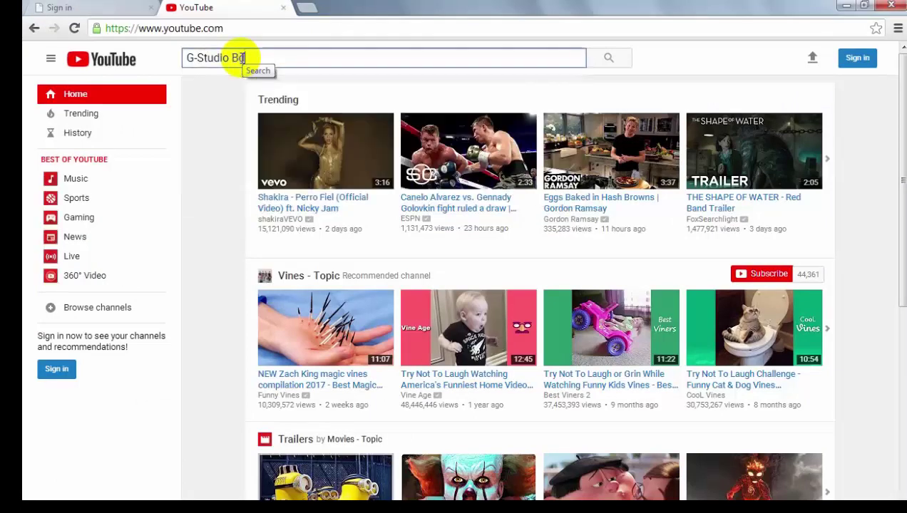
key("Return")
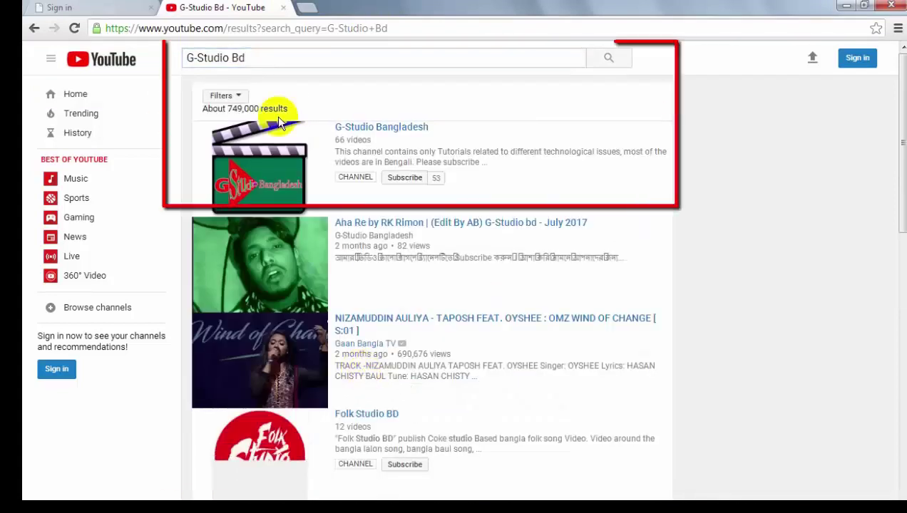
left_click(415, 122)
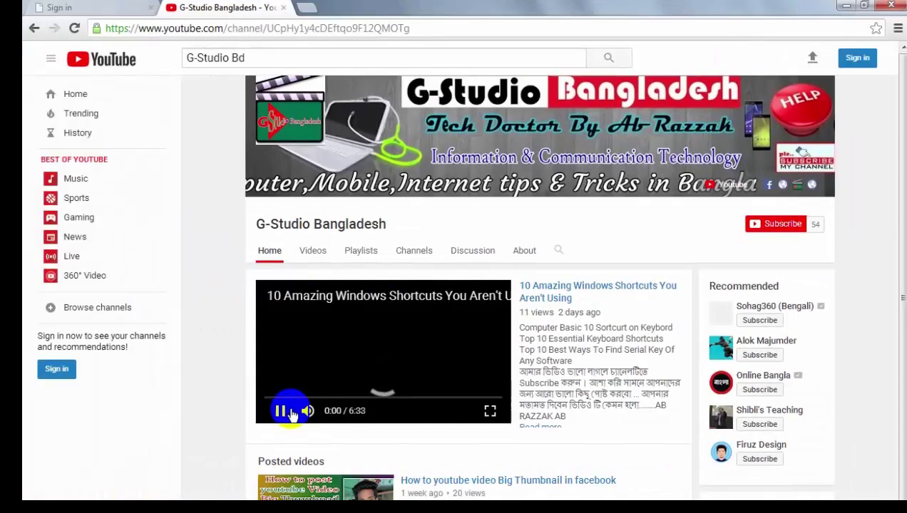
left_click(279, 410)
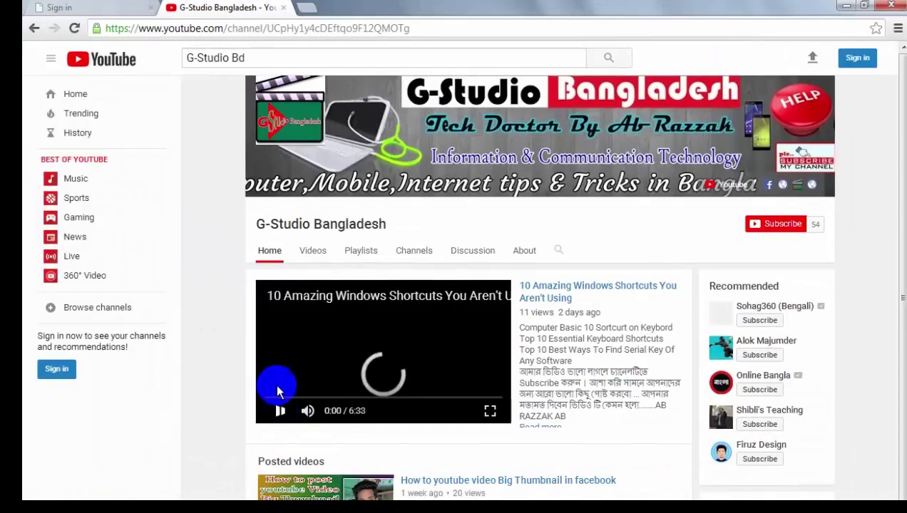
left_click(311, 256)
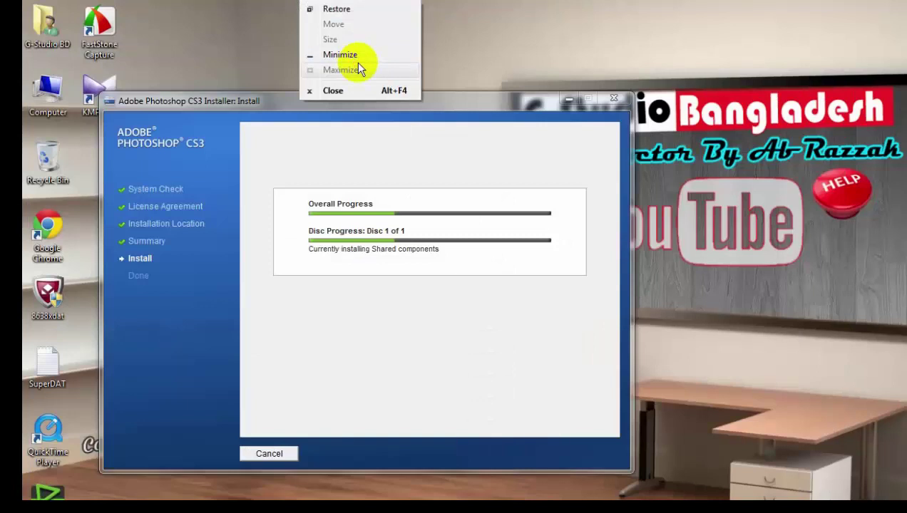
key("Escape")
left_click_drag(351, 99, 415, 70)
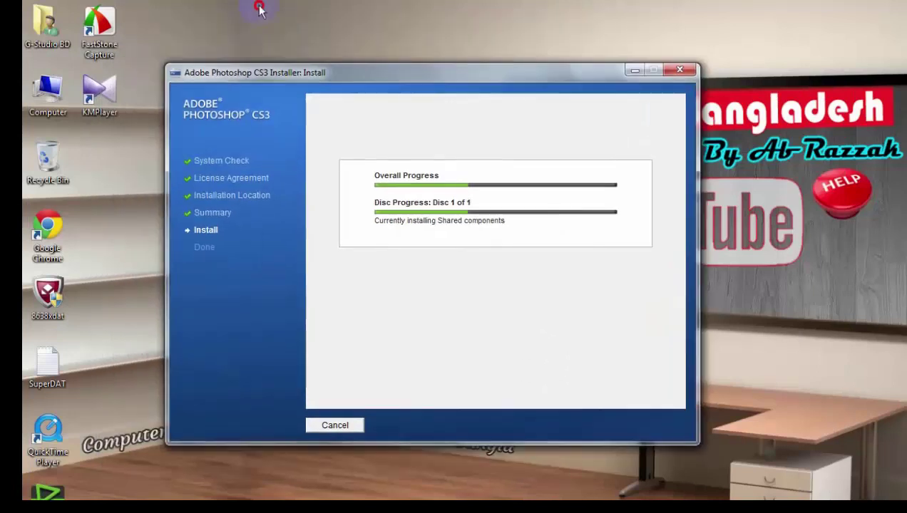
right_click(259, 8)
left_click(285, 42)
right_click(236, 5)
left_click(284, 46)
right_click(311, 2)
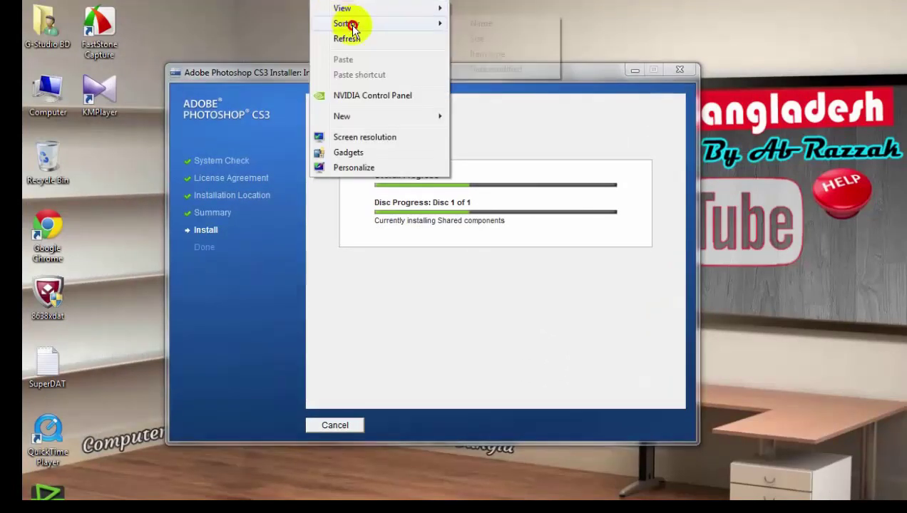
left_click(347, 39)
right_click(277, 2)
left_click(313, 40)
right_click(242, 3)
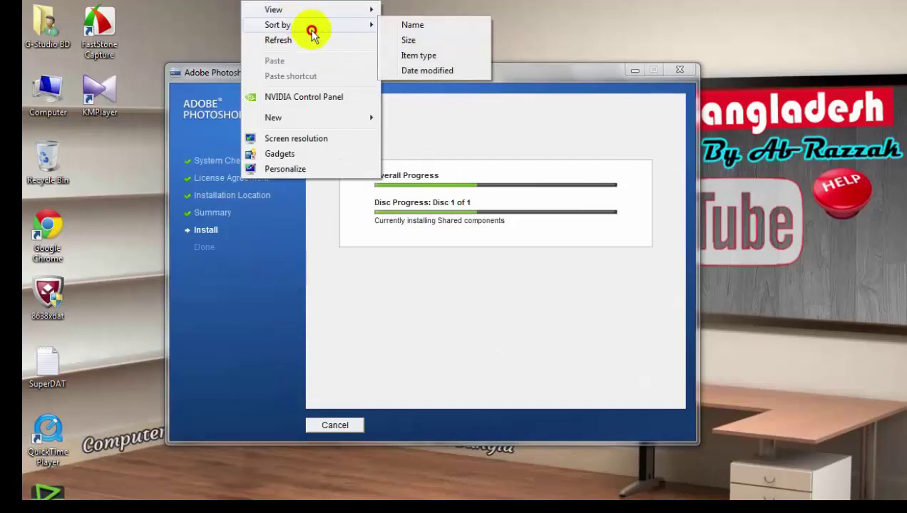
left_click(314, 40)
right_click(219, 2)
left_click(248, 35)
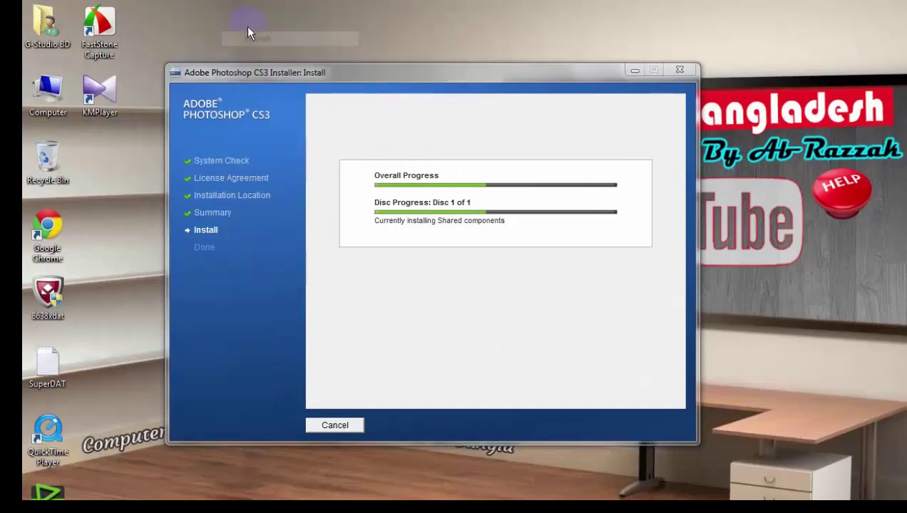
right_click(200, 2)
left_click(243, 39)
right_click(188, 2)
left_click(239, 43)
right_click(178, 18)
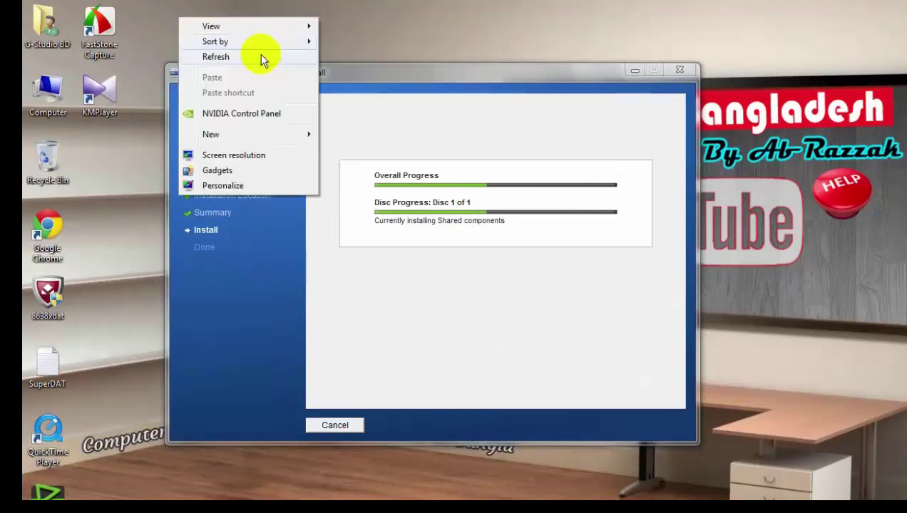
left_click(261, 57)
right_click(166, 9)
left_click(218, 47)
right_click(146, 4)
left_click(200, 44)
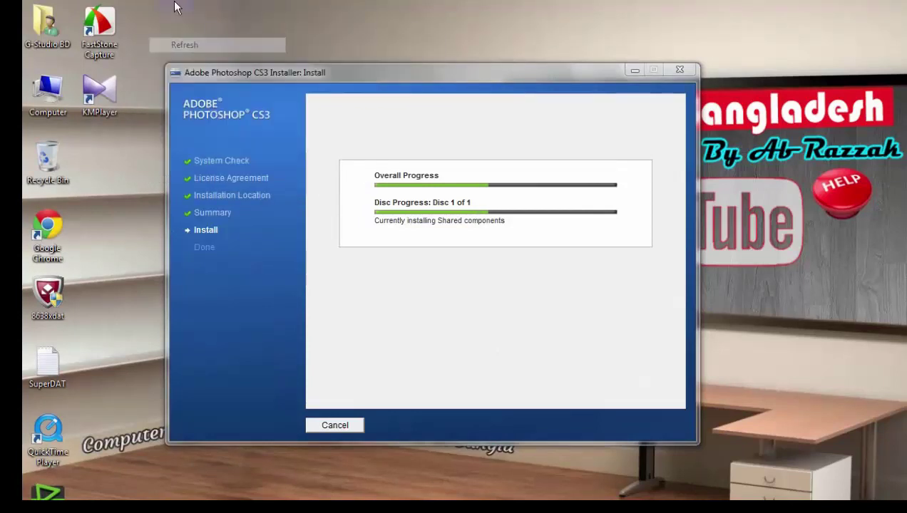
right_click(159, 2)
left_click(229, 34)
right_click(196, 4)
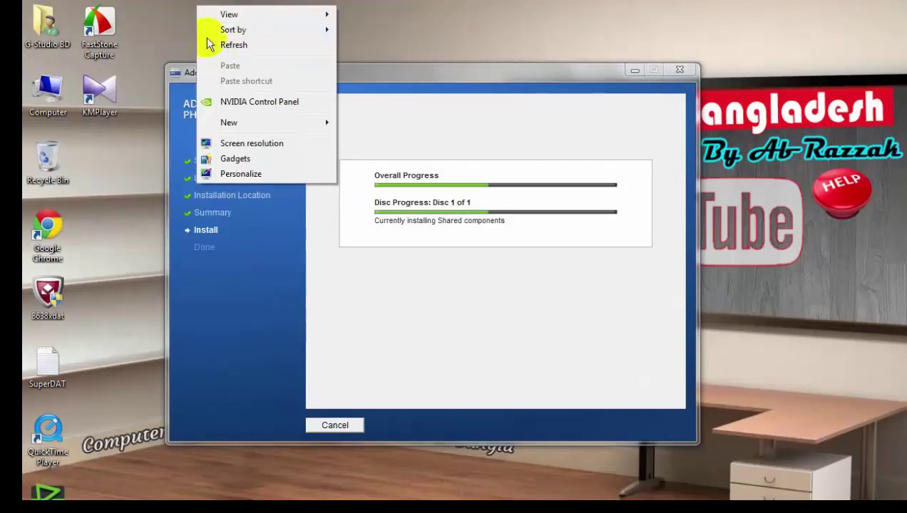
left_click(208, 41)
right_click(178, 22)
left_click(224, 67)
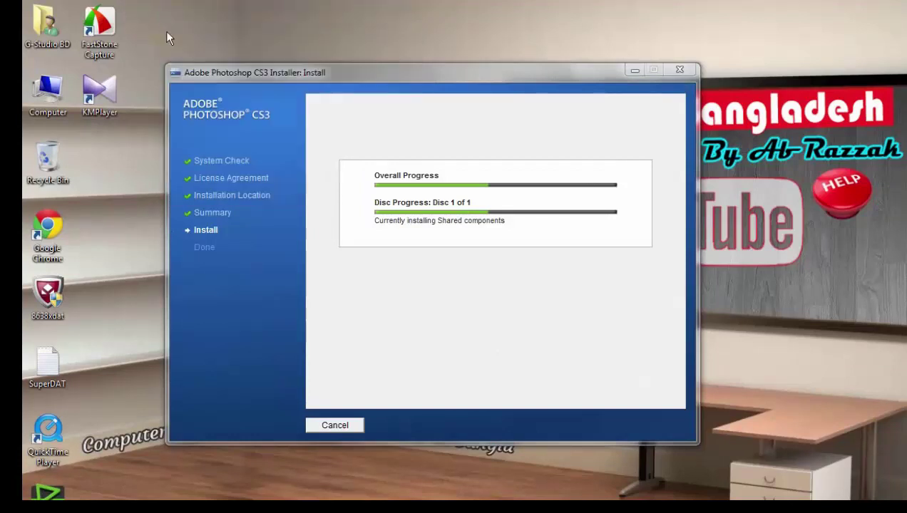
right_click(166, 32)
left_click(227, 71)
right_click(189, 22)
left_click(227, 62)
right_click(152, 7)
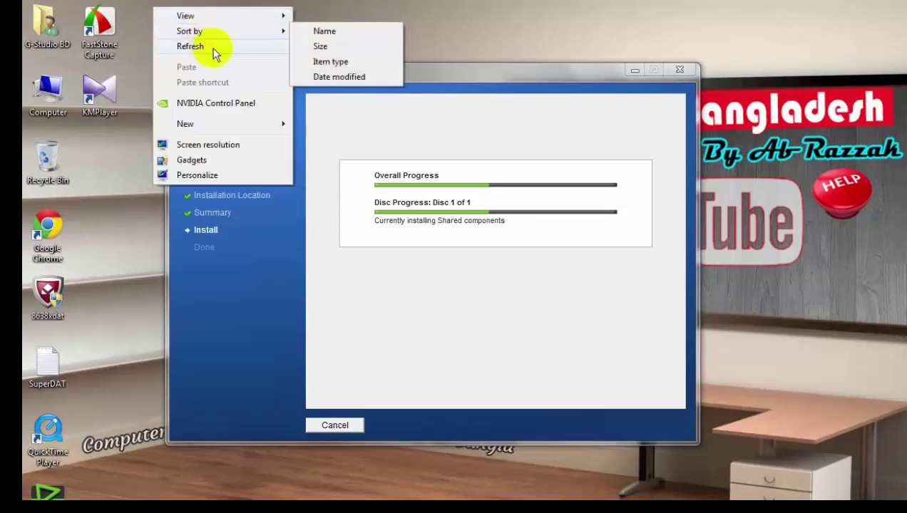
left_click(212, 47)
right_click(154, 11)
left_click(198, 47)
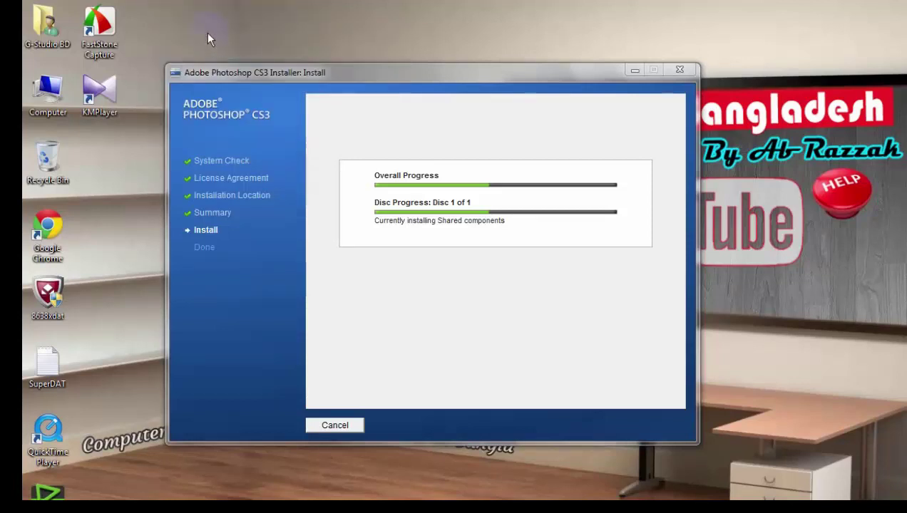
right_click(209, 3)
left_click(254, 37)
right_click(181, 8)
left_click(214, 48)
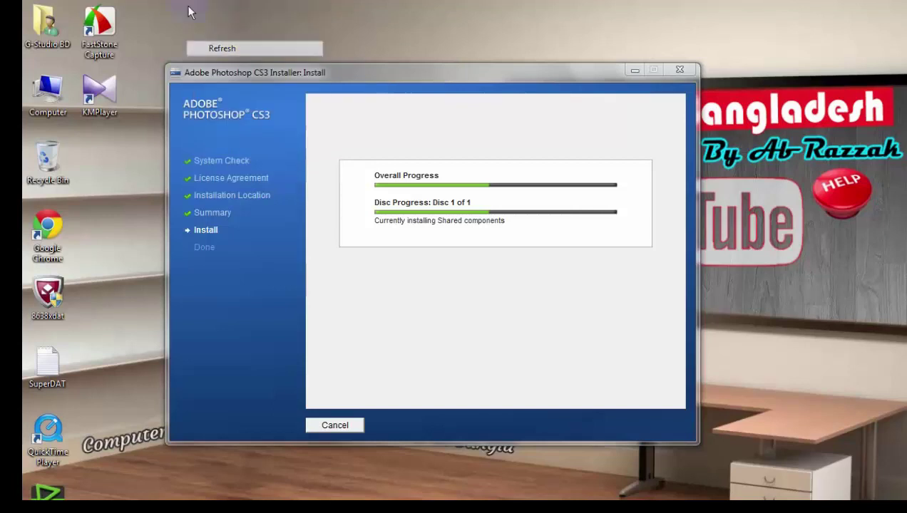
right_click(165, 2)
left_click(207, 41)
right_click(171, 14)
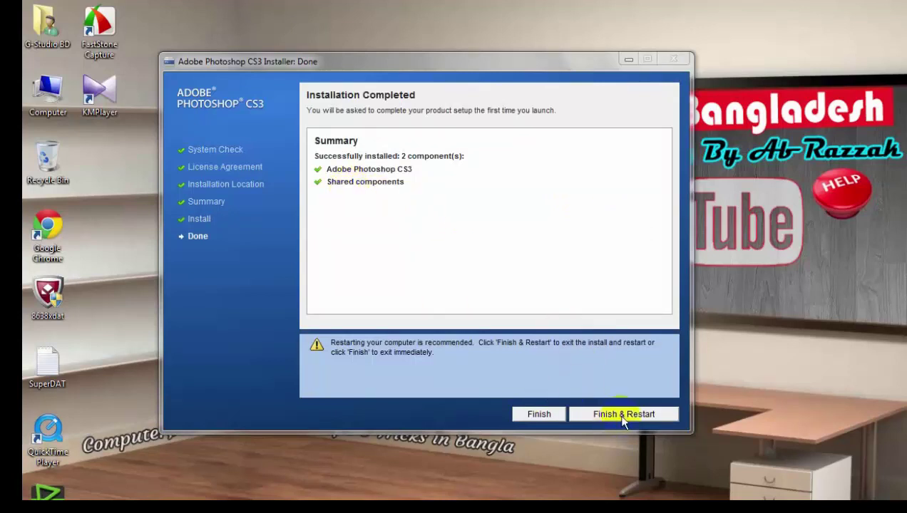
Step: Finish the Photoshop CS3 installer without restarting the computer, and refresh the desktop
left_click(537, 418)
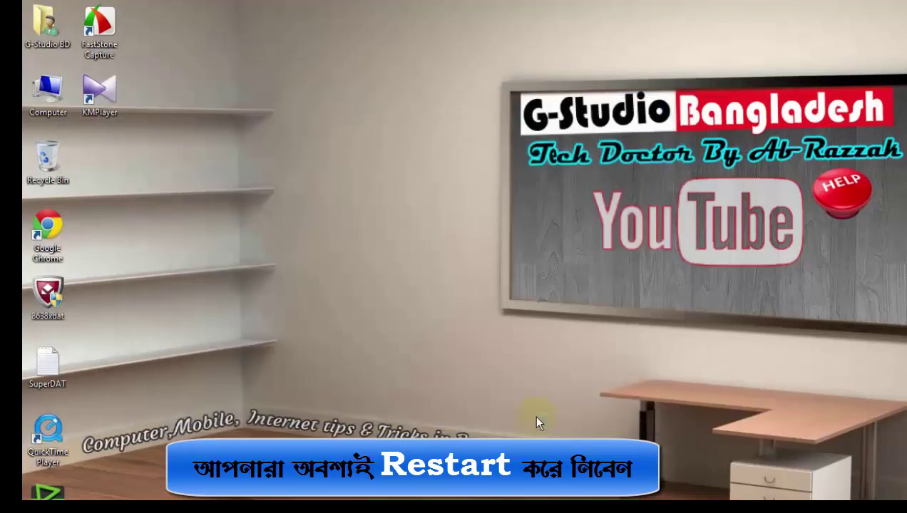
right_click(291, 97)
left_click(294, 104)
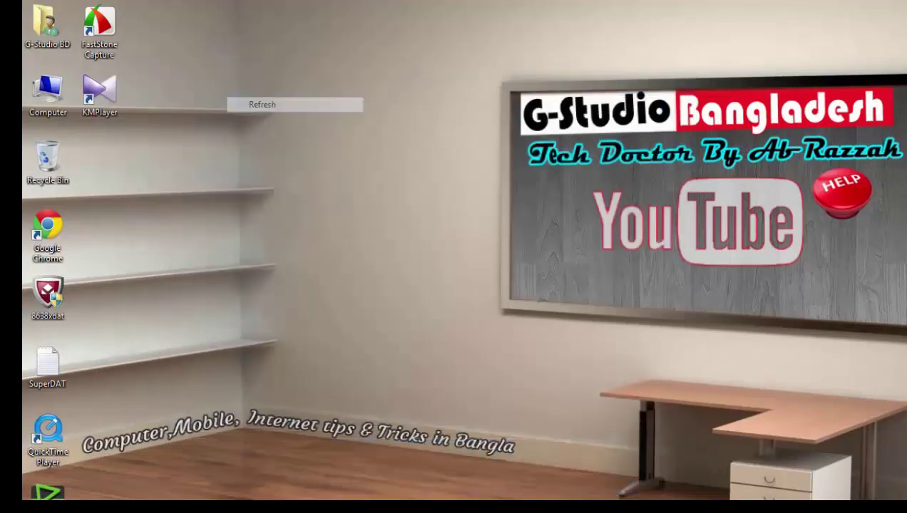
Step: Create a desktop shortcut for Adobe Photoshop CS3 from its entry in the installed programs list
key("super")
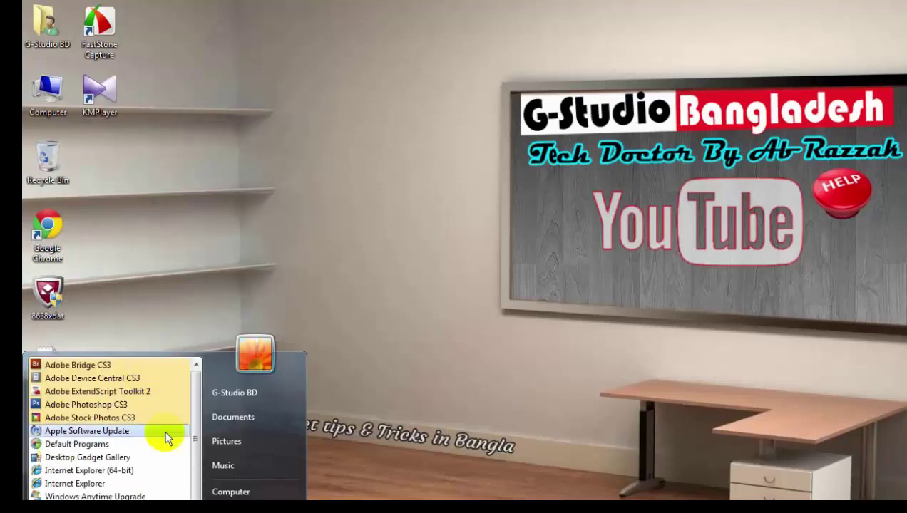
left_click_drag(194, 393, 197, 414)
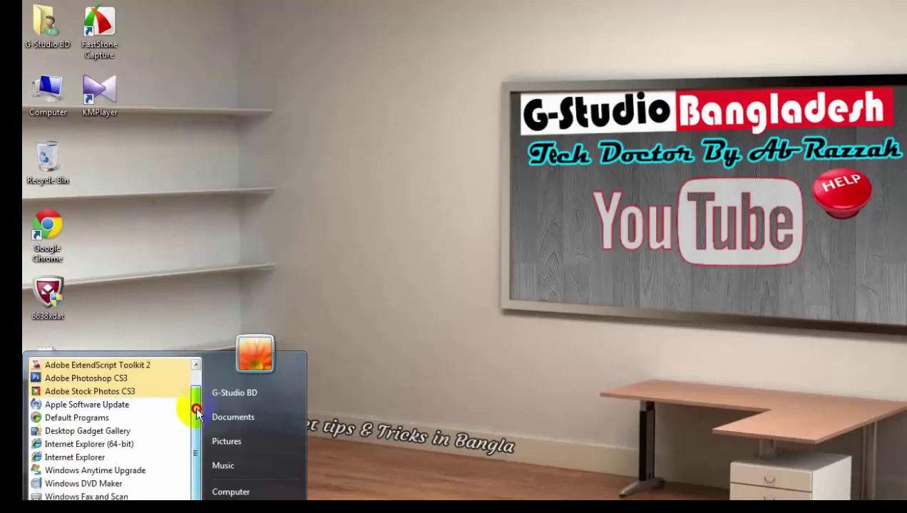
right_click(91, 378)
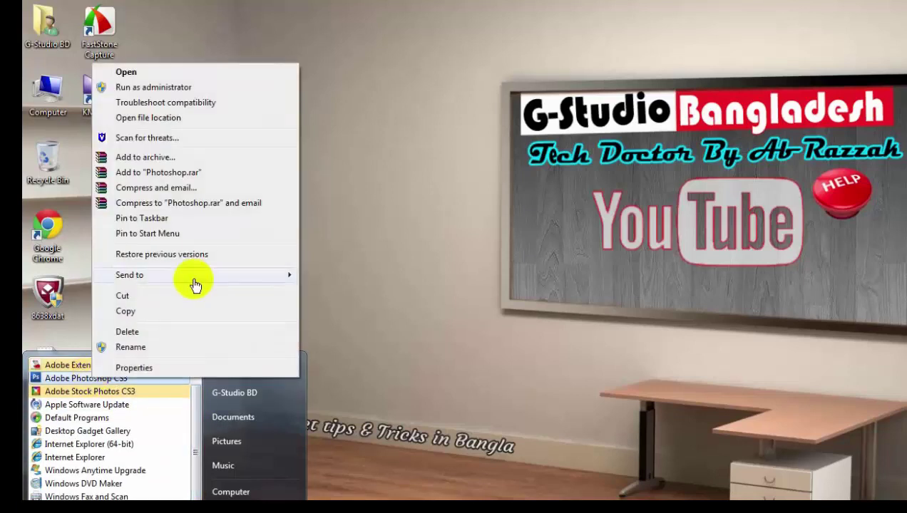
mouse_move(263, 275)
left_click(343, 292)
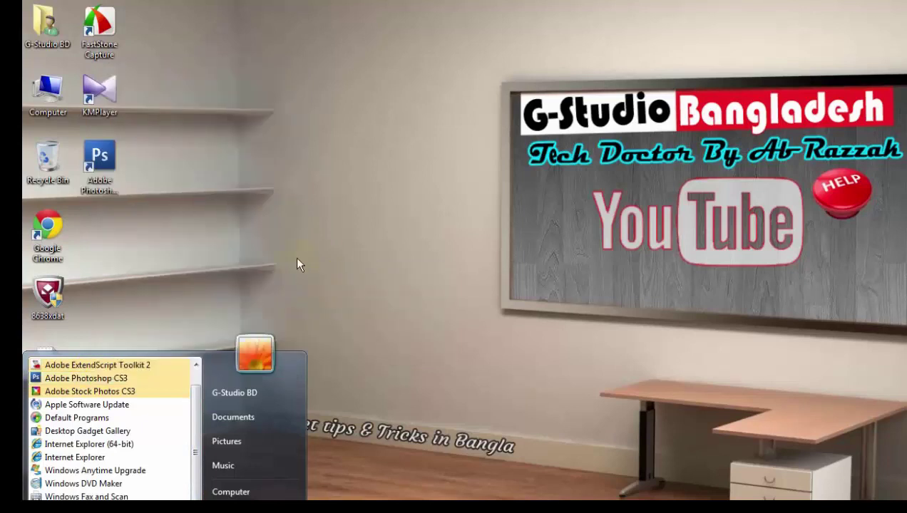
left_click(295, 256)
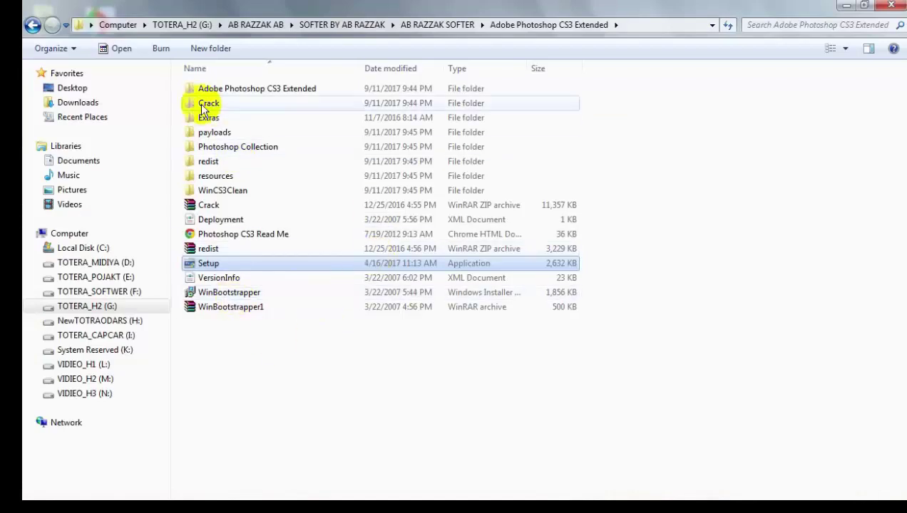
Step: Copy the Photoshop application file from the setup folder's Crack subfolder and minimize the folder window
double_click(222, 108)
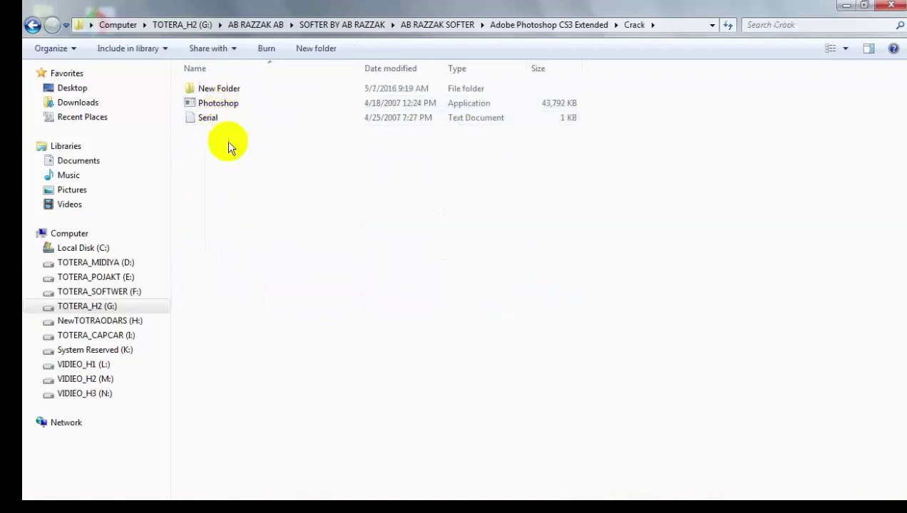
right_click(209, 105)
left_click(279, 328)
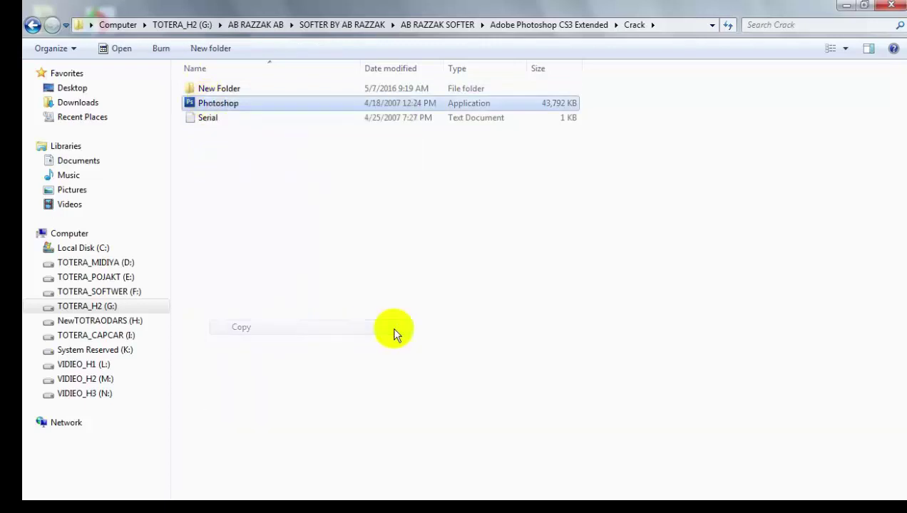
left_click(364, 334)
left_click(222, 87)
right_click(300, 4)
left_click(335, 54)
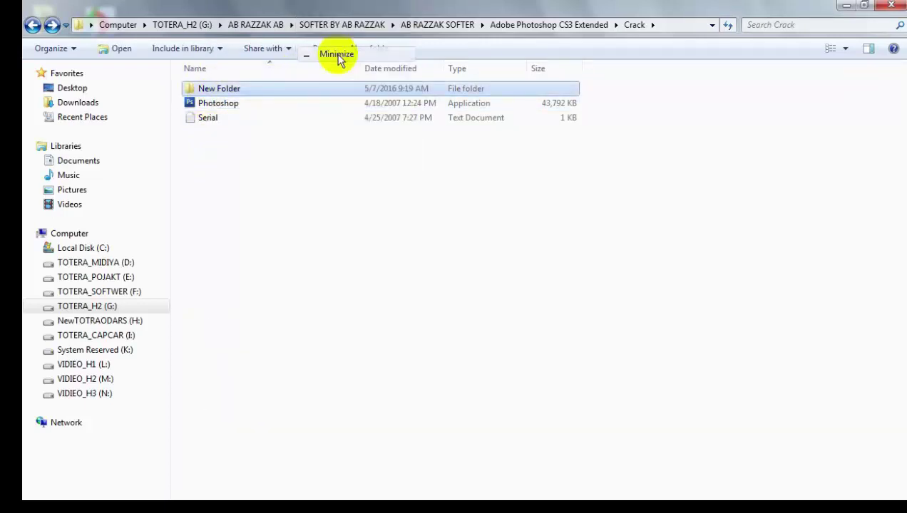
Step: Open the Adobe Photoshop CS3 installation folder through the file location in the desktop shortcut's properties
right_click(87, 150)
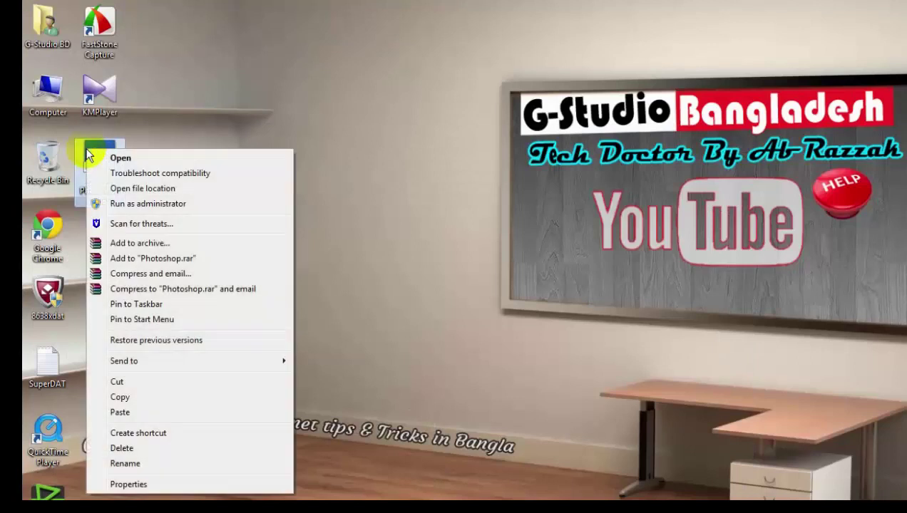
left_click(125, 485)
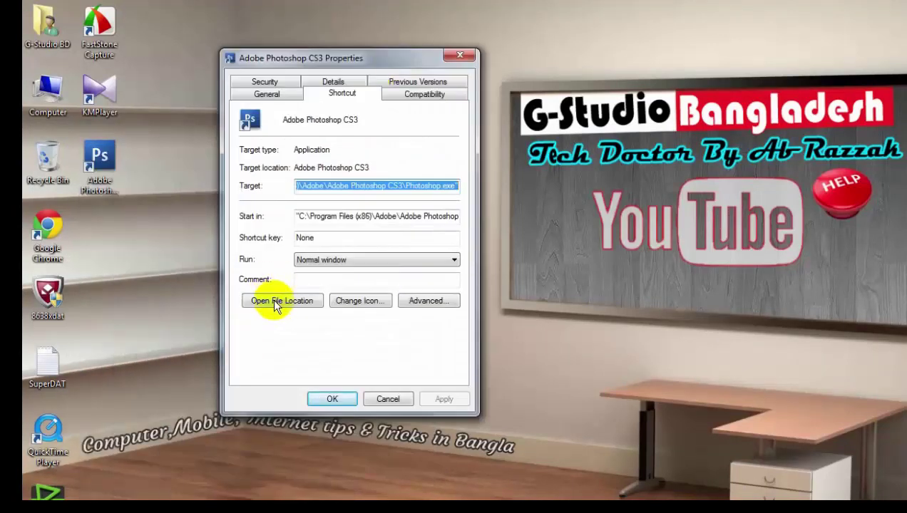
left_click(274, 300)
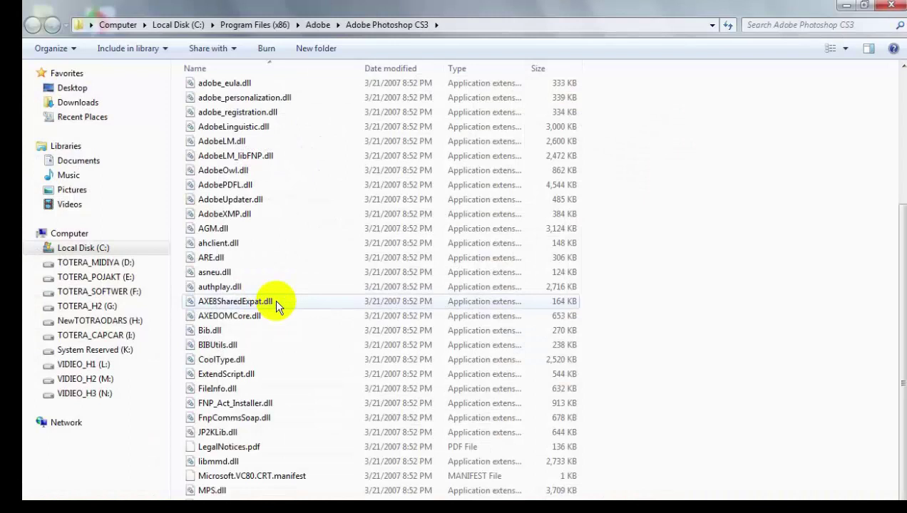
scroll(674, 282, "down", 2)
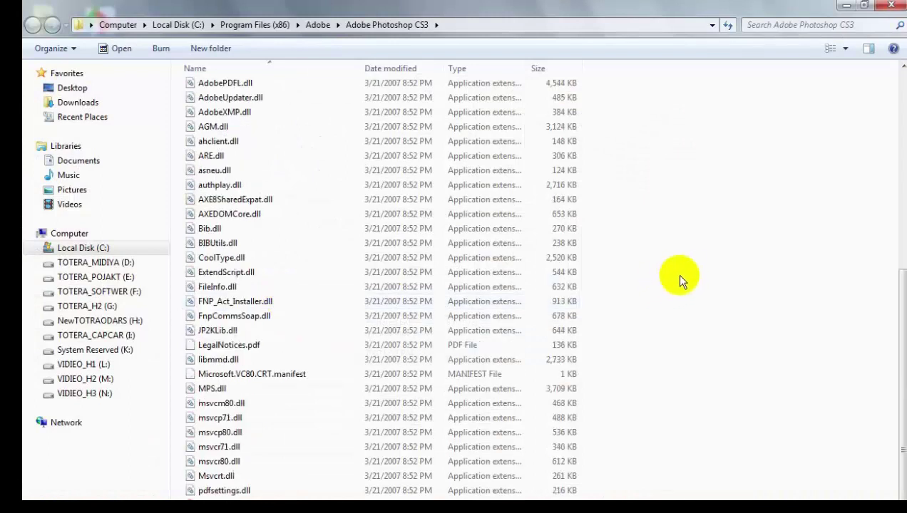
Step: Paste the copied Photoshop.exe into the installation folder, replacing the existing file with administrator permission, and close the folder
left_click(696, 143)
right_click(691, 112)
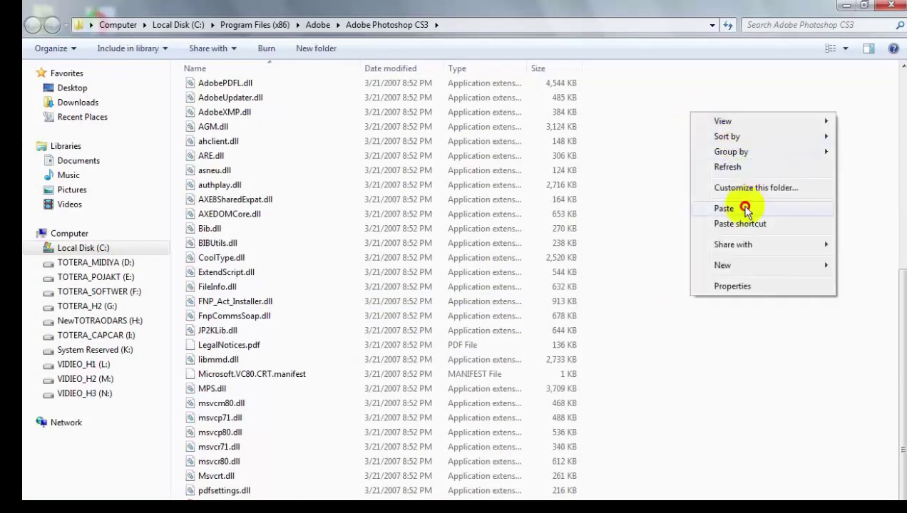
left_click(746, 208)
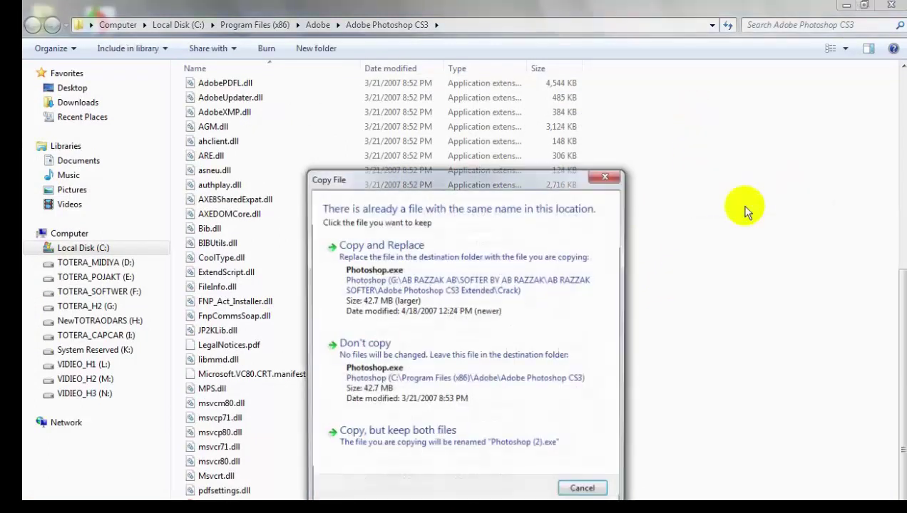
left_click(446, 296)
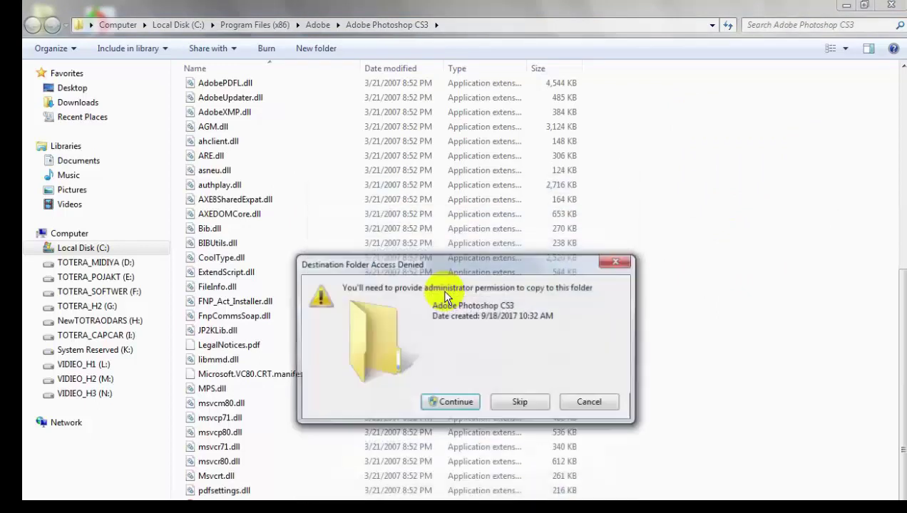
left_click(463, 403)
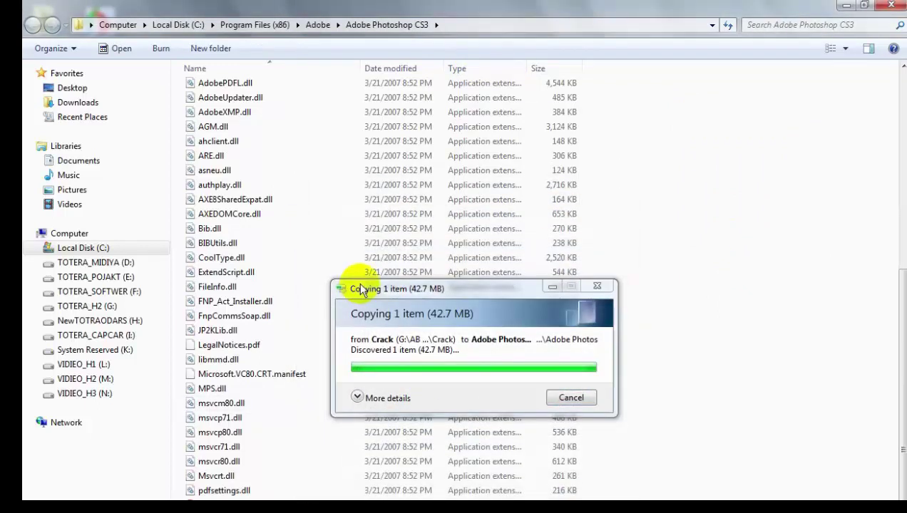
right_click(424, 6)
left_click(471, 86)
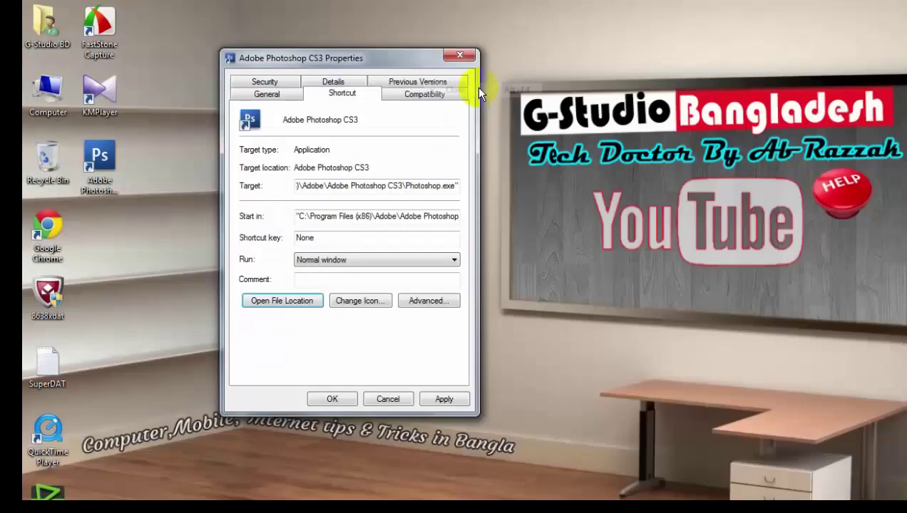
Step: Apply and close the Photoshop CS3 shortcut's properties, and refresh the desktop
left_click(443, 400)
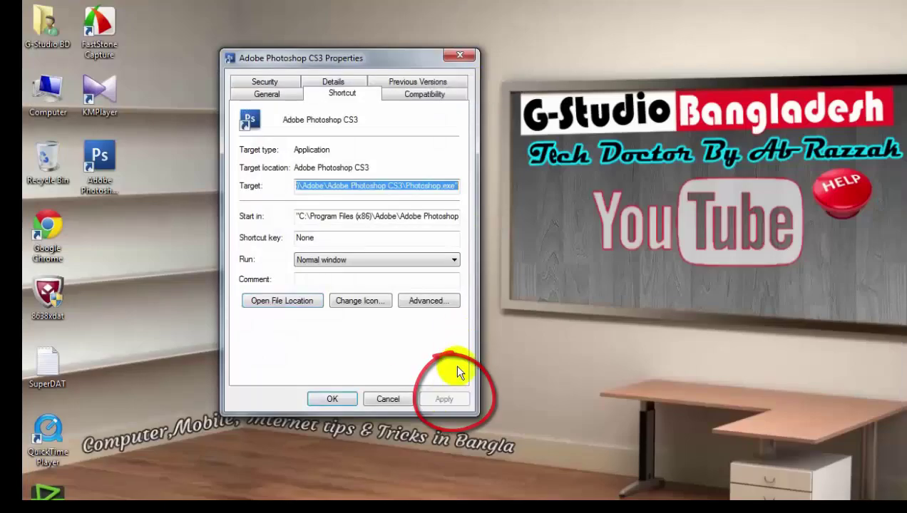
left_click(332, 399)
right_click(245, 180)
left_click(251, 217)
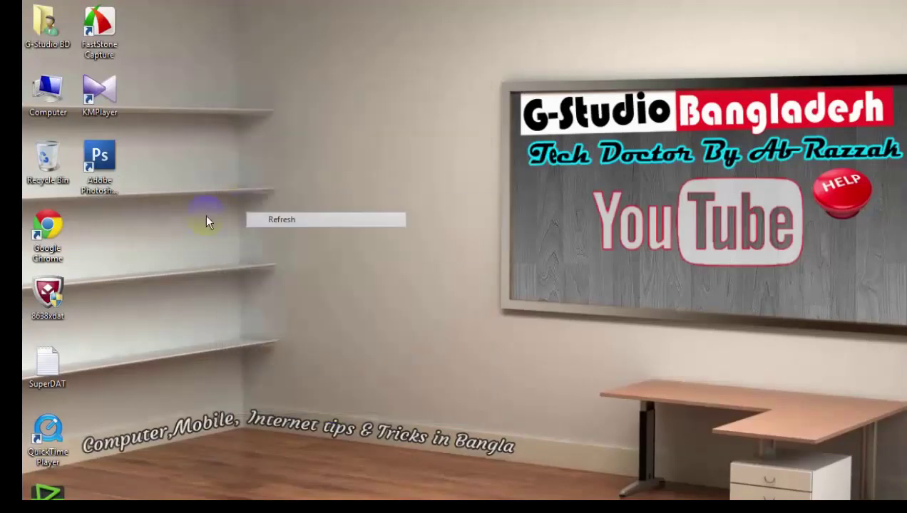
Step: Launch Adobe Photoshop CS3 from its desktop shortcut and restore its window to a smaller floating size lower on the screen
double_click(105, 158)
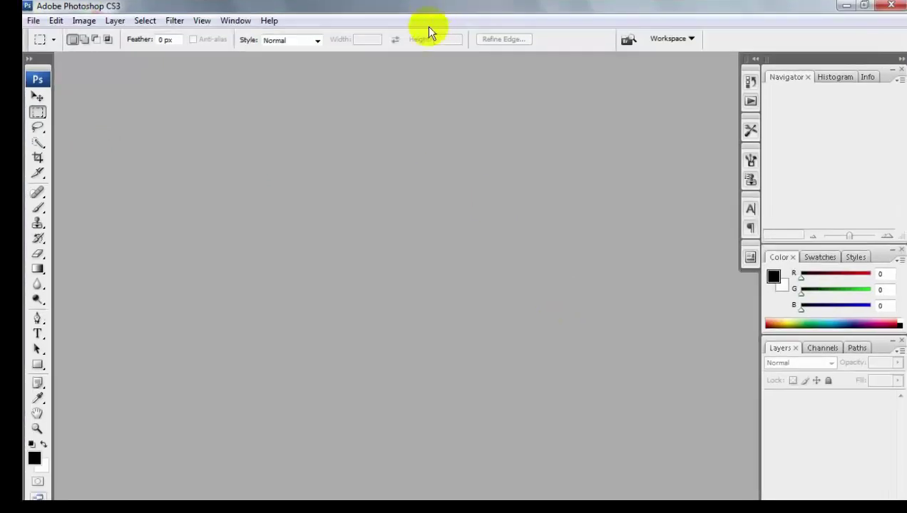
double_click(418, 7)
left_click_drag(419, 7, 413, 82)
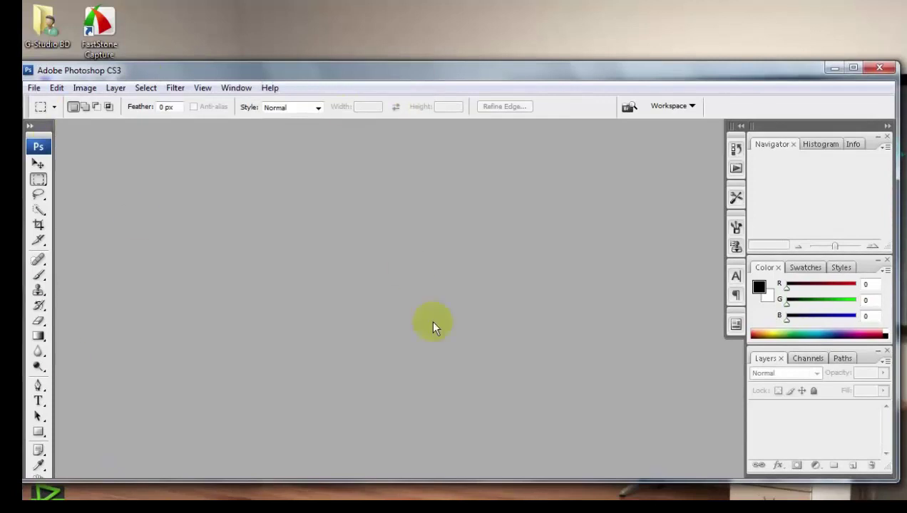
Step: Open the JPEG image 20-01-2017 from the personal folder in Photoshop
double_click(392, 340)
left_click(313, 241)
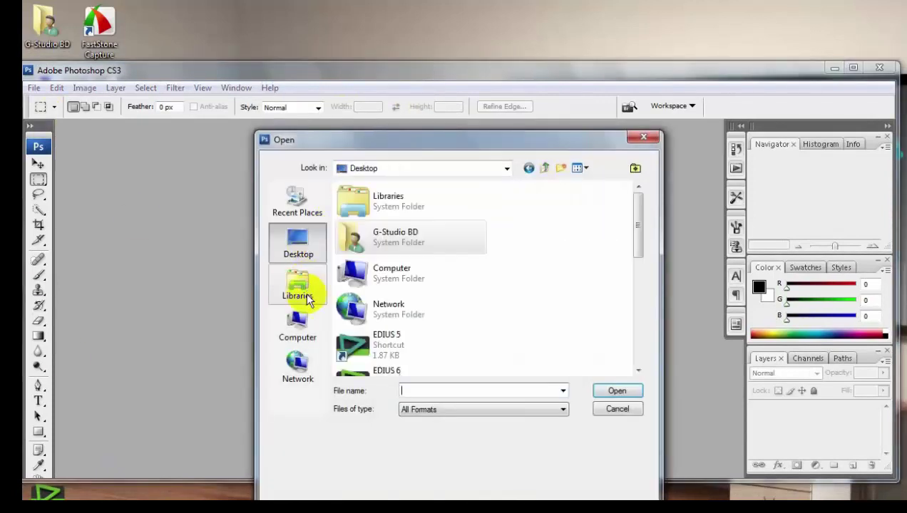
double_click(371, 271)
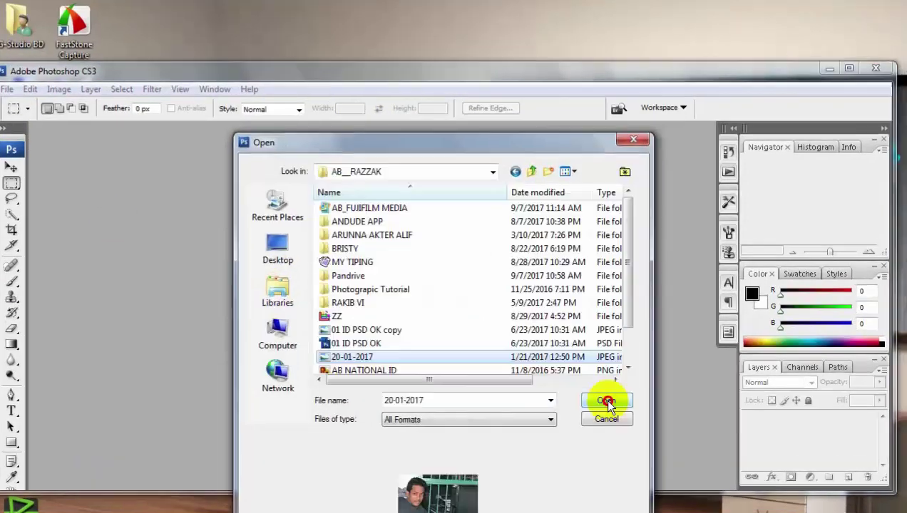
left_click(602, 403)
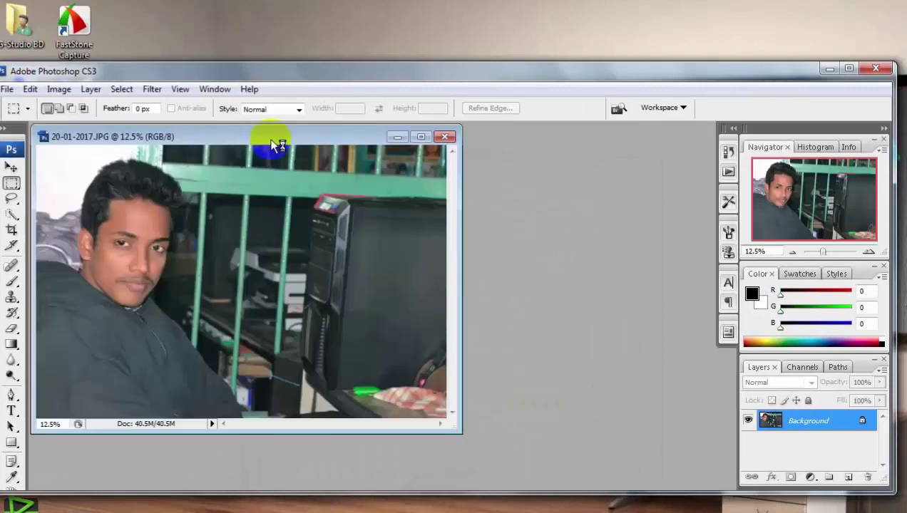
Step: Maximize the image window, zoom in to 31.9% on the face, and zoom back out to 12.5%
double_click(274, 138)
scroll(273, 208, "up", 3)
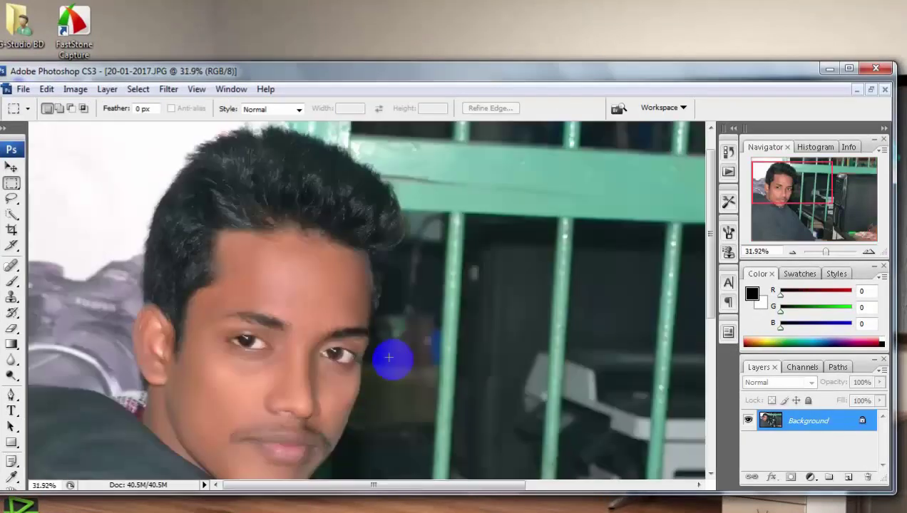
scroll(425, 344, "down", 3)
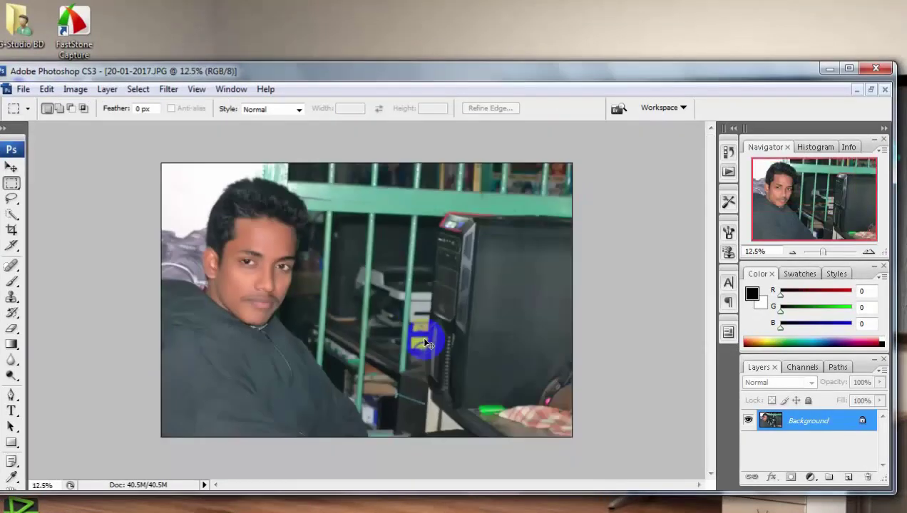